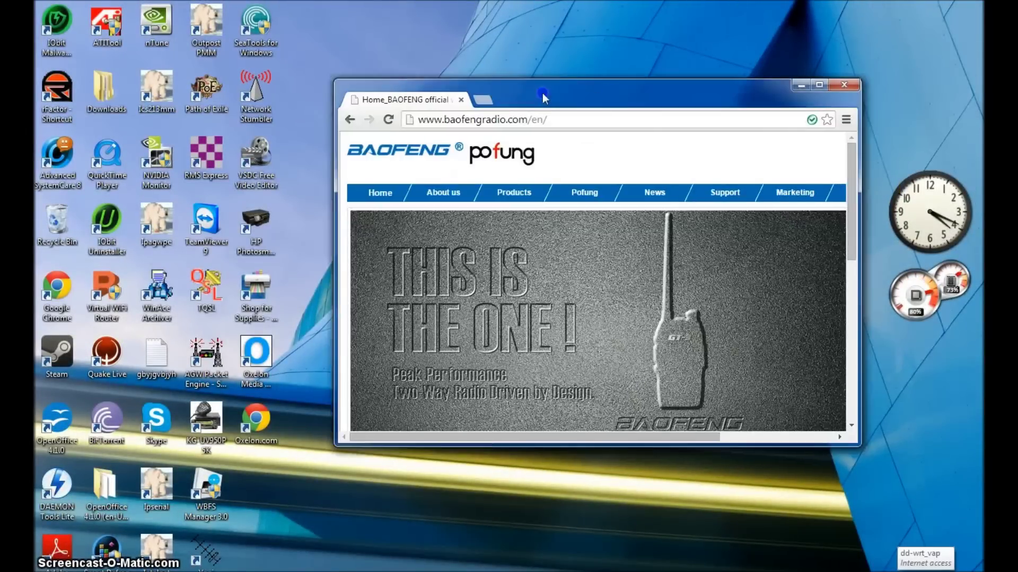
Step: Maximize the browser window and open the programming software downloads on the Baofeng support site
drag(542, 93, 482, 75)
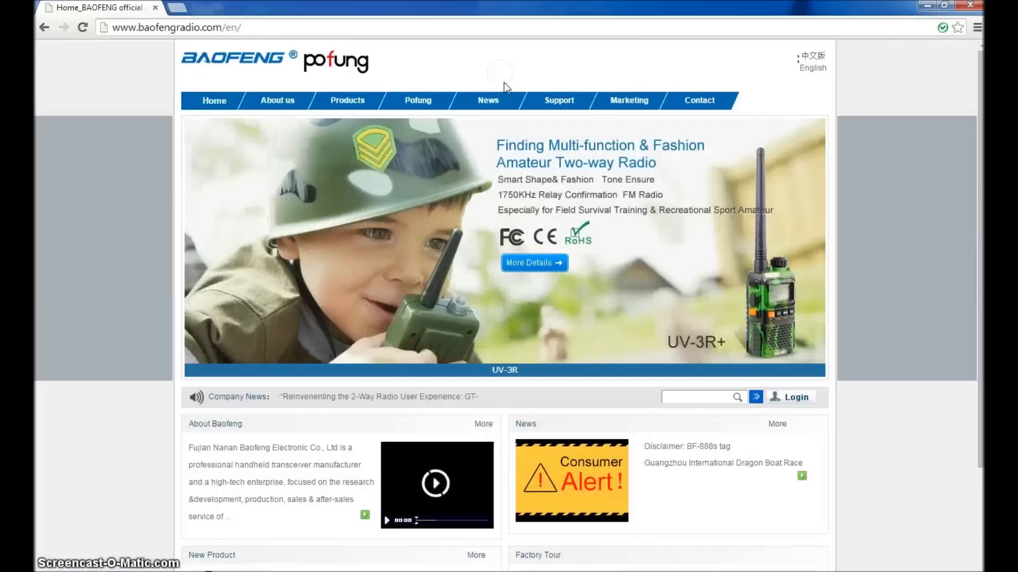
click(272, 32)
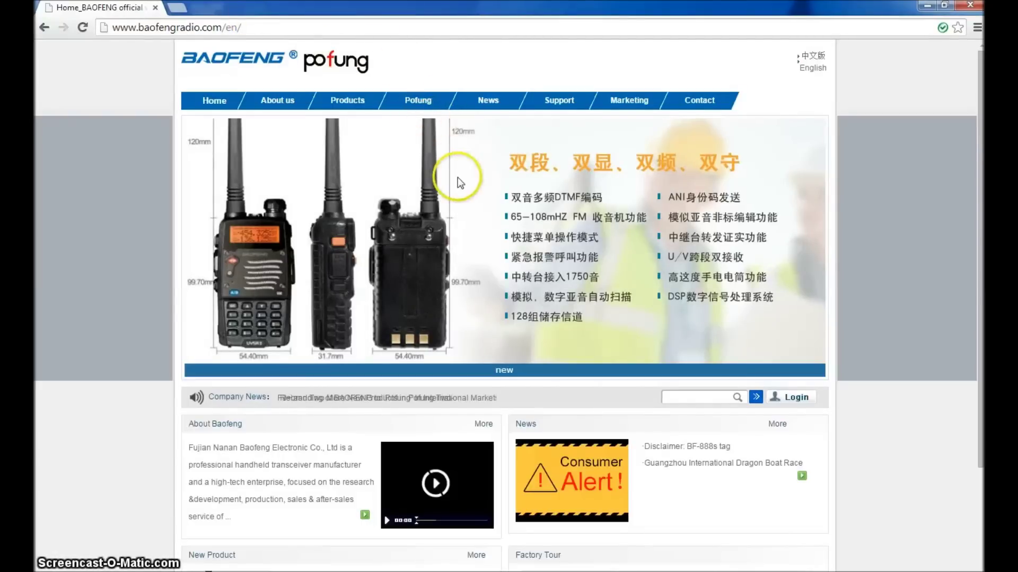
mouse_move(565, 106)
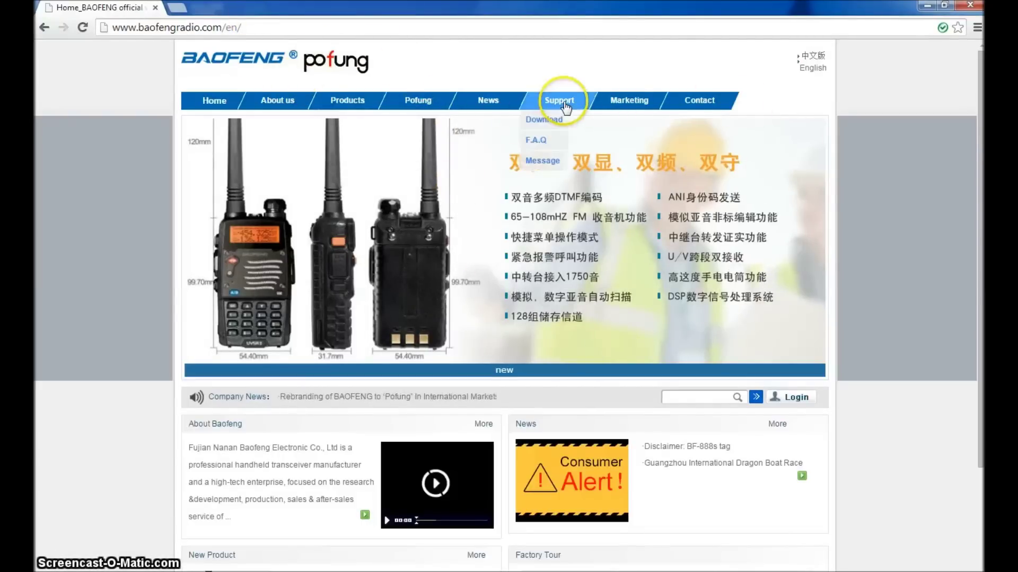
mouse_move(544, 120)
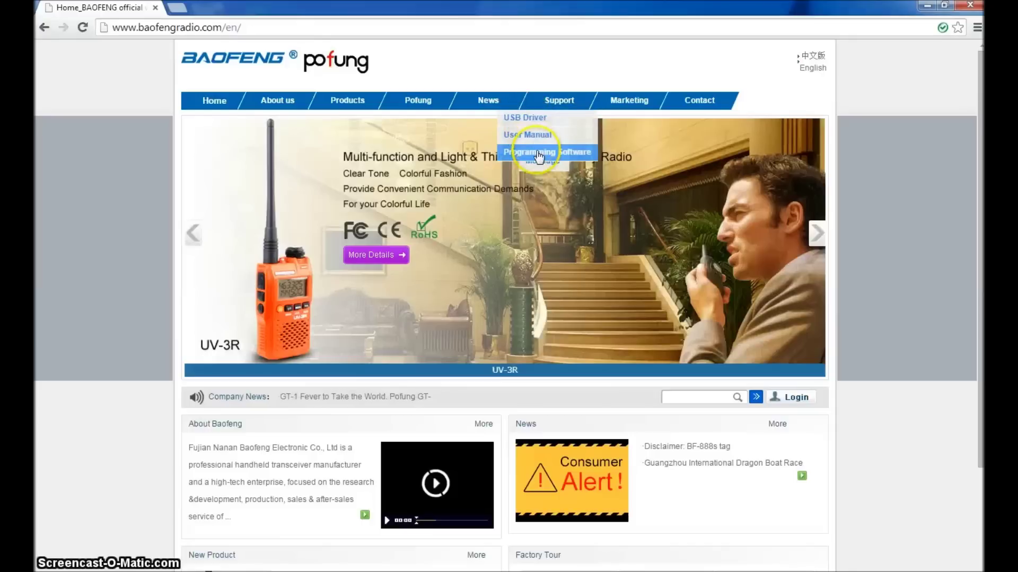
click(539, 153)
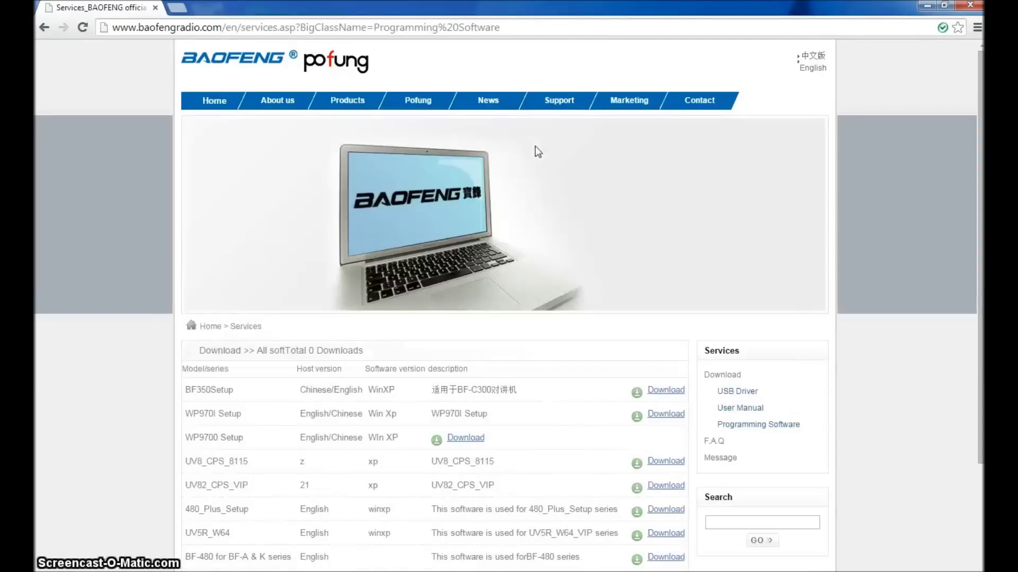
Step: Find the UV5R_W64 entry in the software list and highlight its row
click(415, 379)
scroll(419, 366, down, 3)
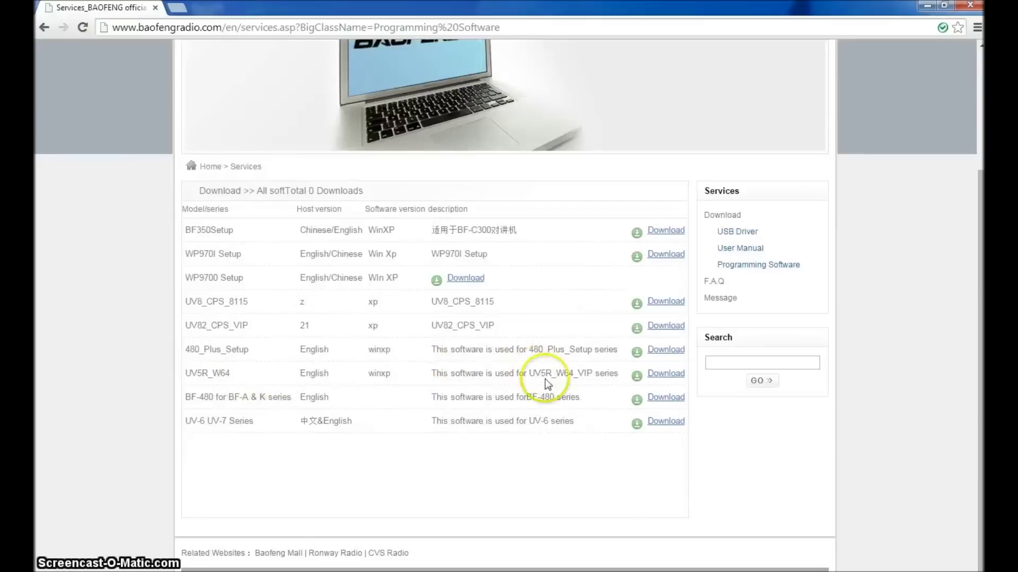
click(616, 374)
drag(616, 374, 187, 375)
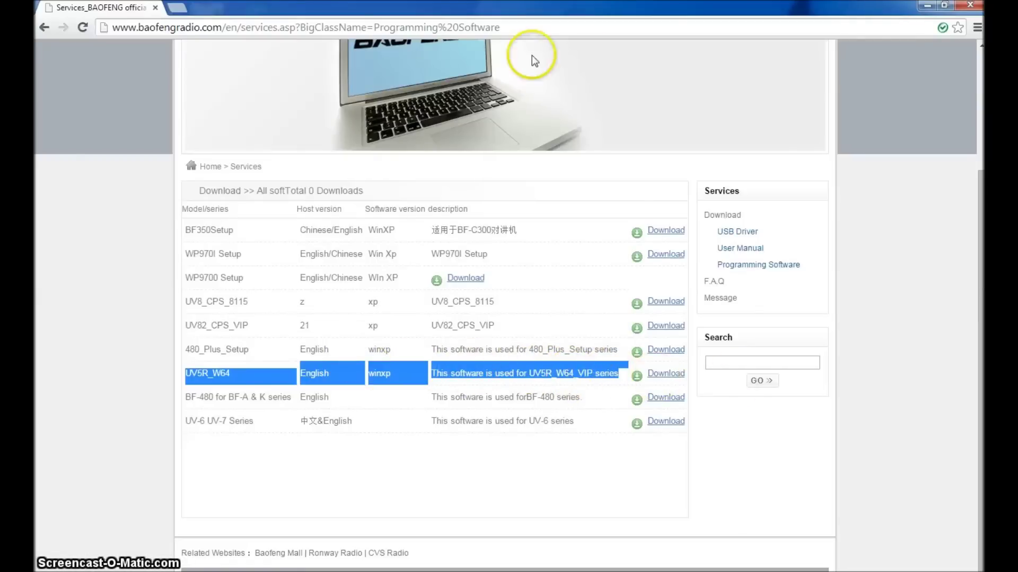
Step: Switch to the UV-5R Series Program Software and confirm COM 3 as the communication port
click(925, 9)
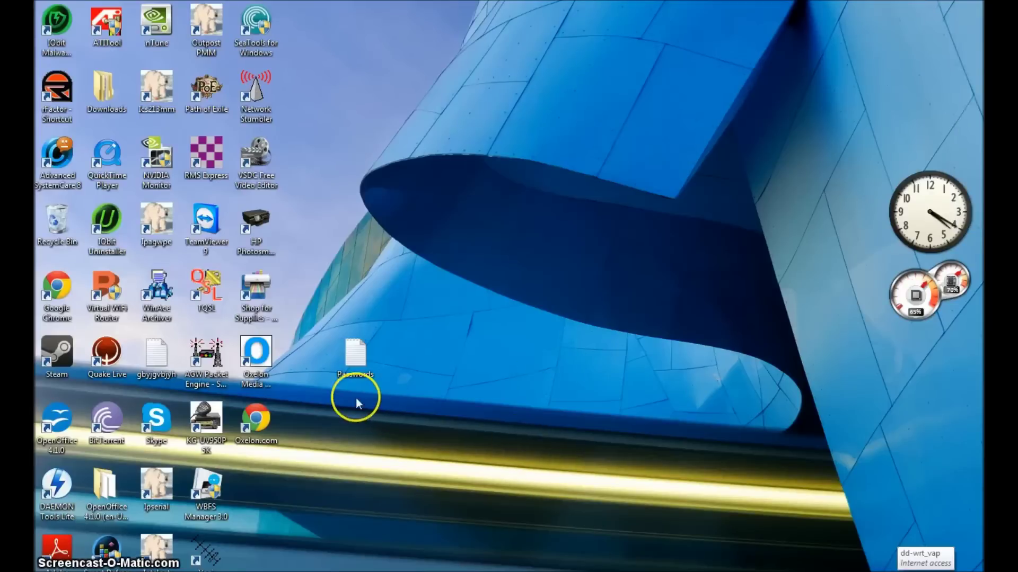
click(387, 570)
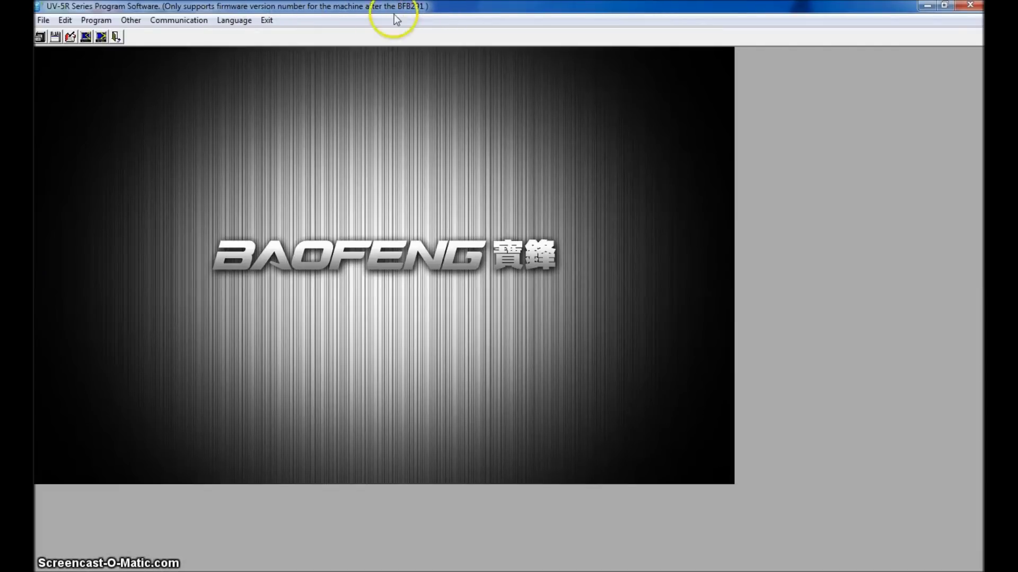
click(180, 23)
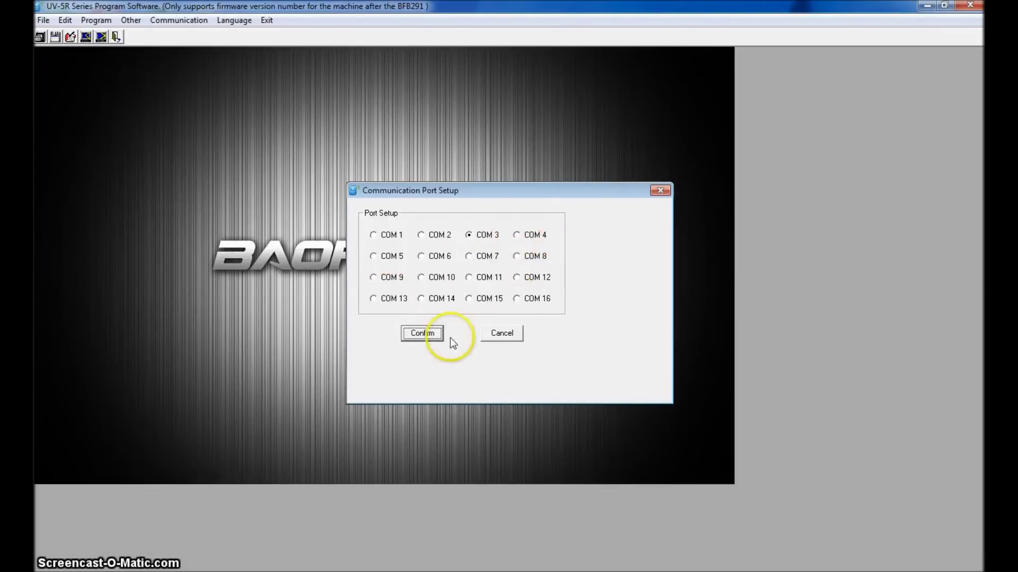
click(428, 334)
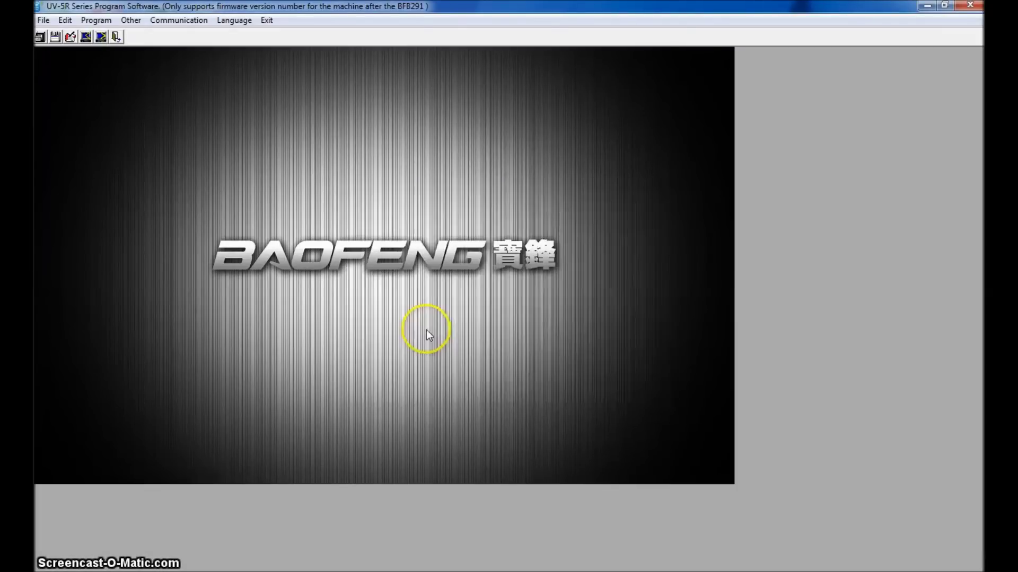
Step: Read the current data from the radio and acknowledge the completion
click(96, 21)
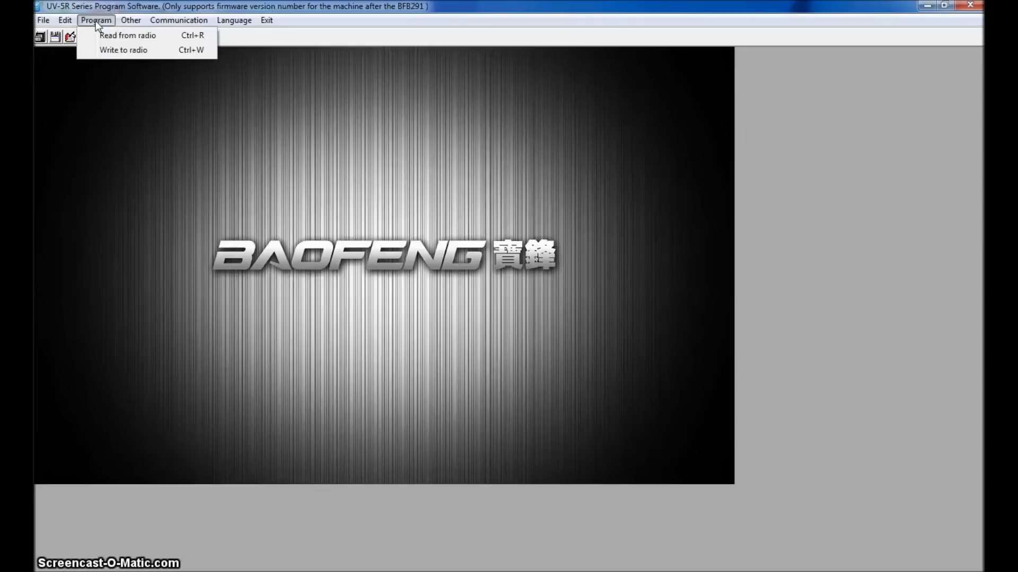
click(96, 21)
click(96, 21)
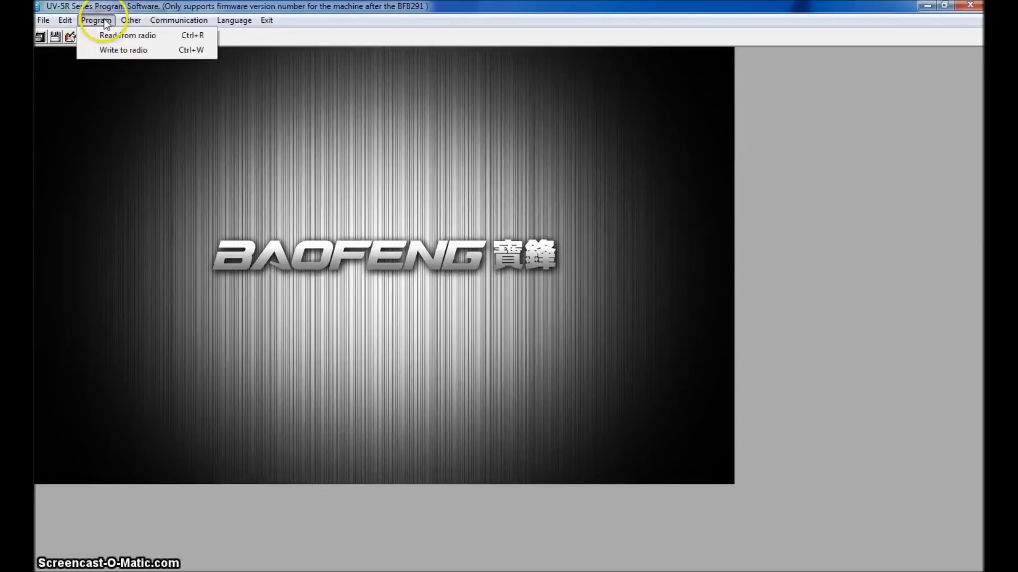
click(128, 36)
click(402, 447)
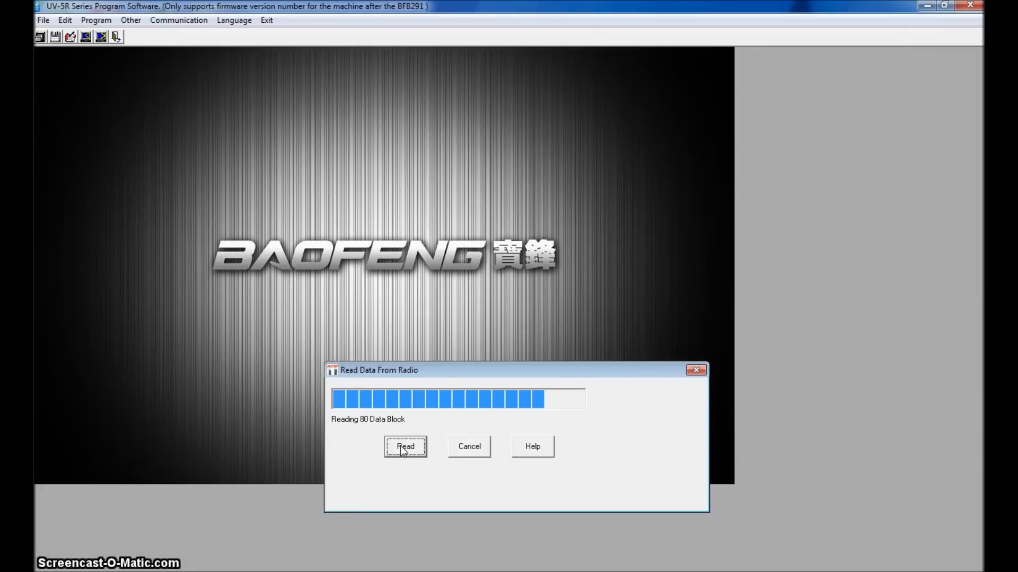
click(350, 445)
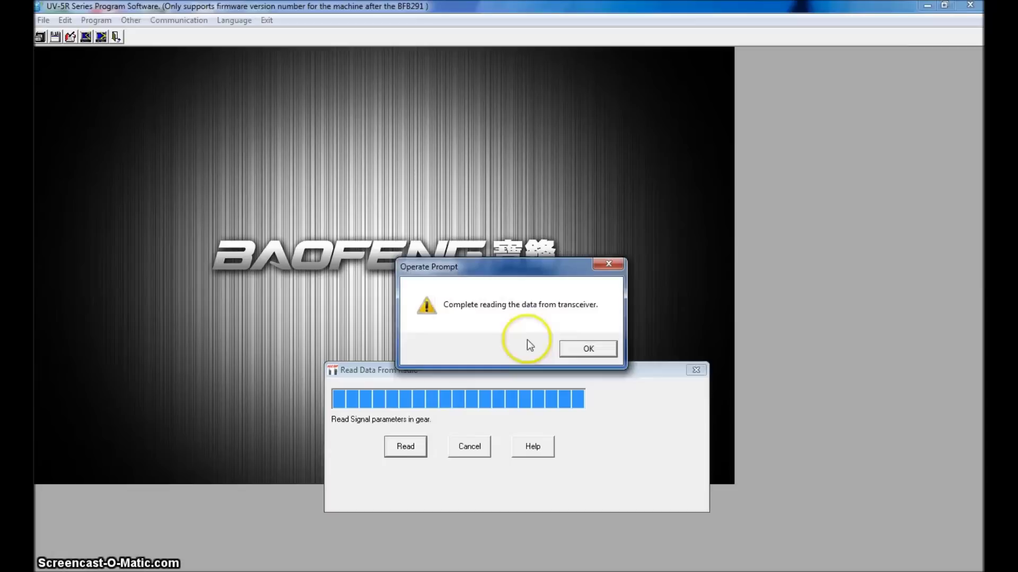
click(583, 350)
Step: Open the channel information table and give channel 13 a receive frequency of 146.520 MHz
click(95, 20)
mouse_move(66, 20)
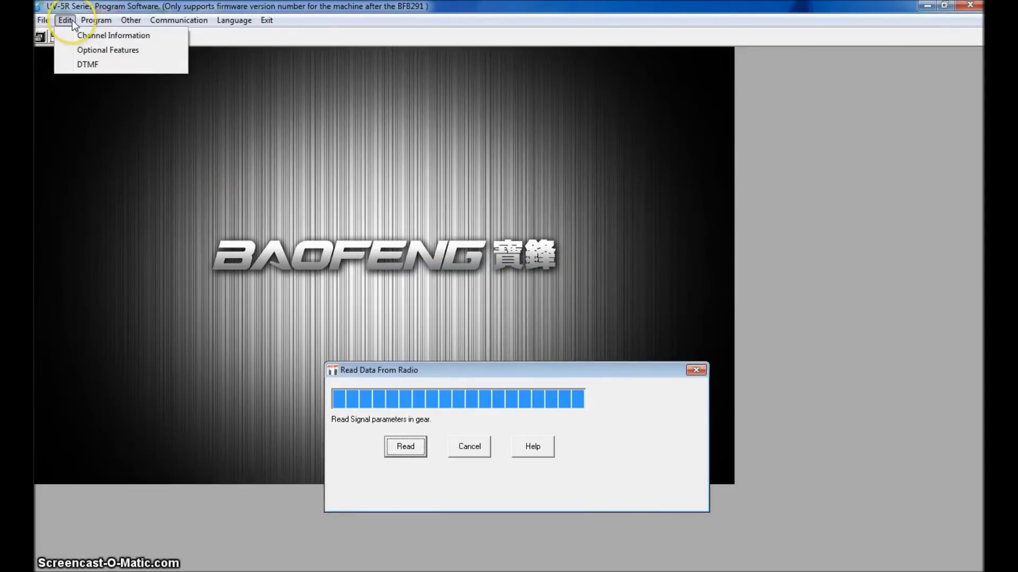
click(121, 38)
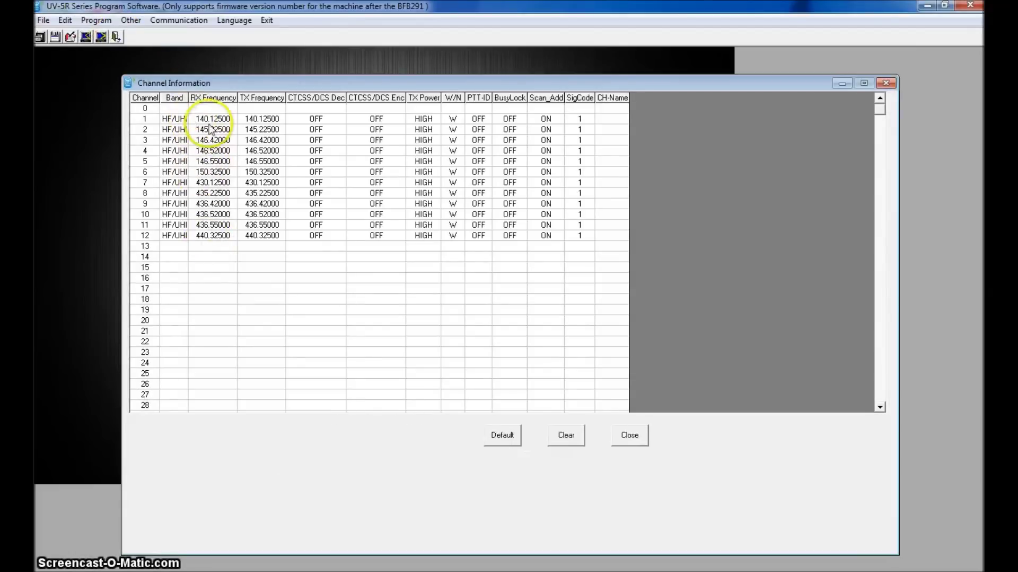
click(170, 247)
click(181, 248)
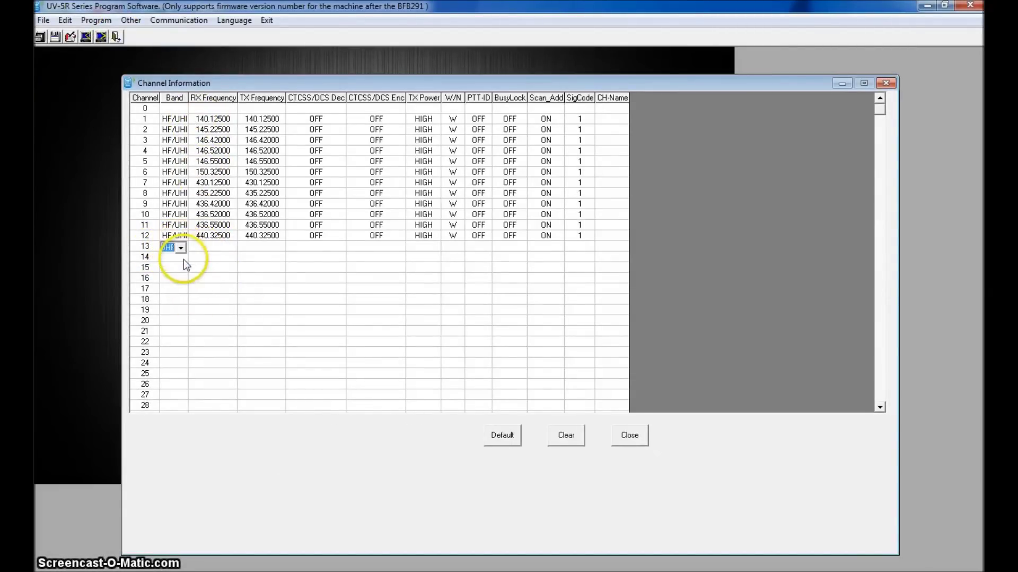
click(220, 249)
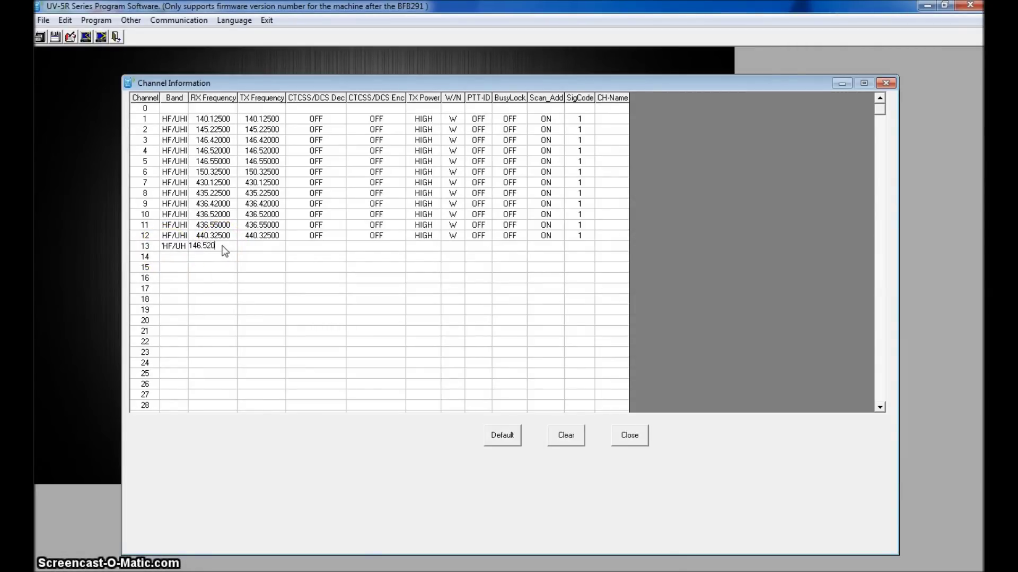
click(260, 249)
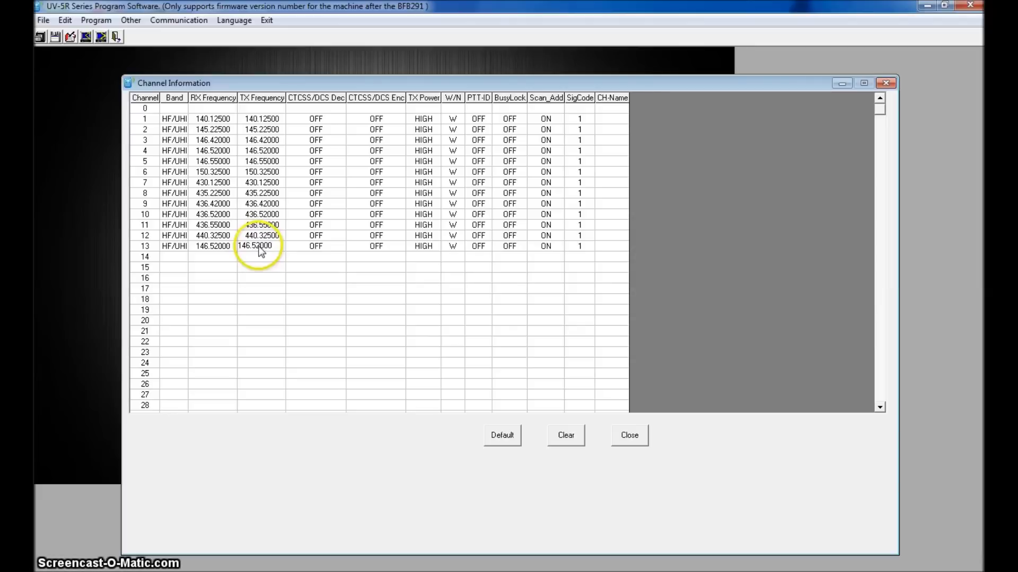
Step: Set channel 13's transmit power to HIGH and its name to Simplex, closing the channel table and the read dialog
click(316, 248)
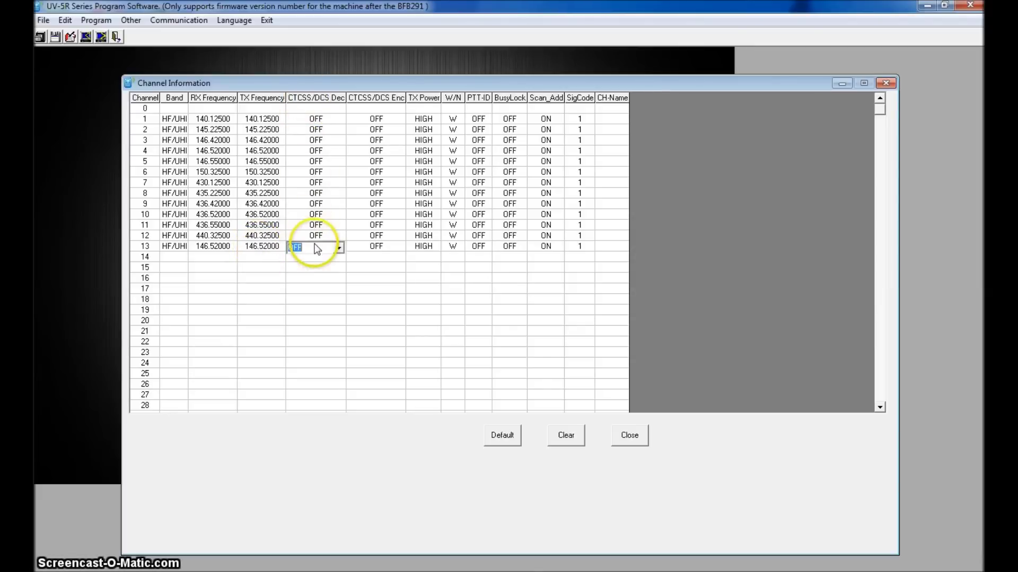
click(430, 251)
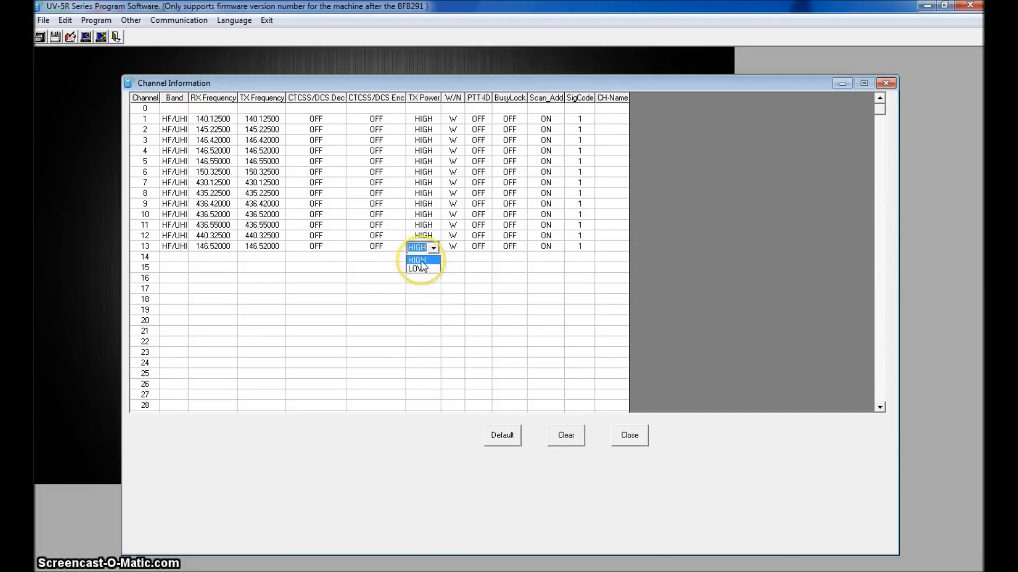
click(420, 259)
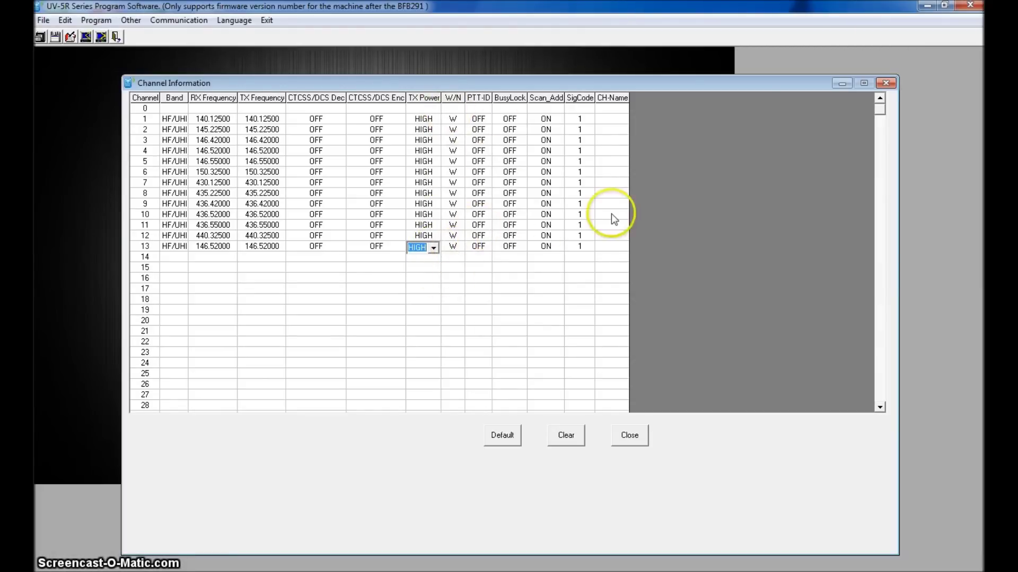
click(625, 247)
text(Simplex)
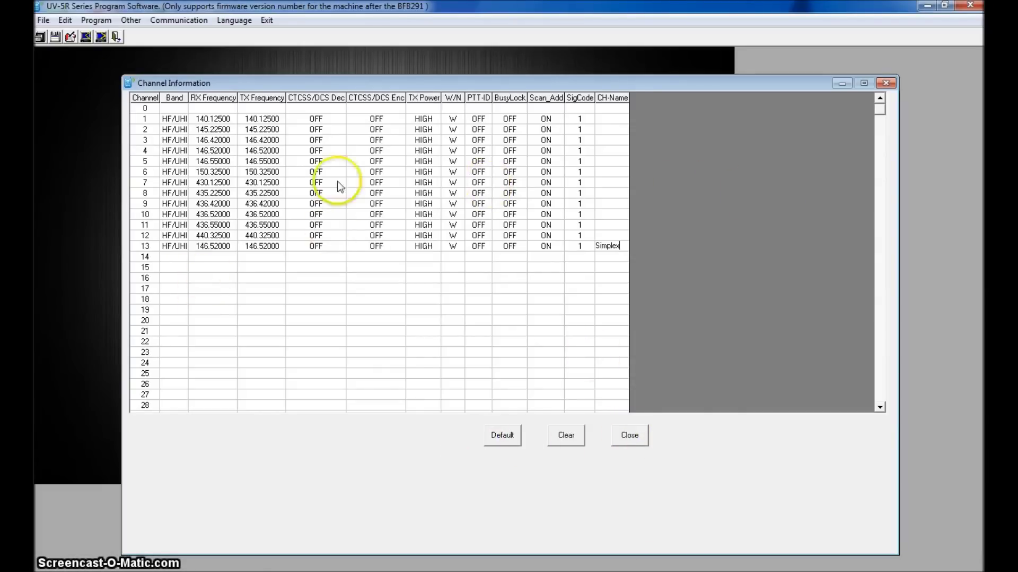
click(43, 21)
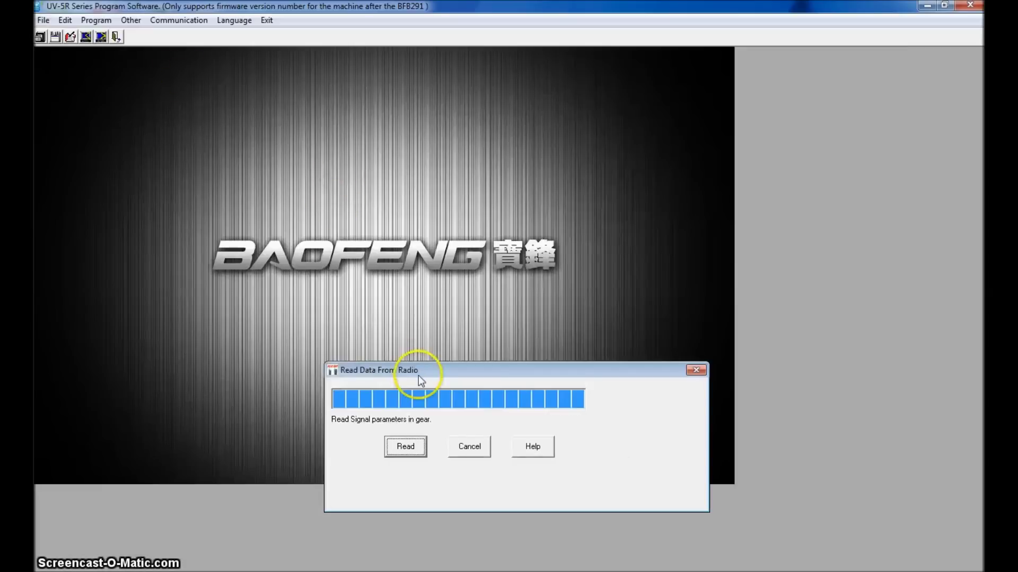
click(468, 448)
Step: Open the Other settings with the adjustable frequency ranges and power-on message
click(96, 21)
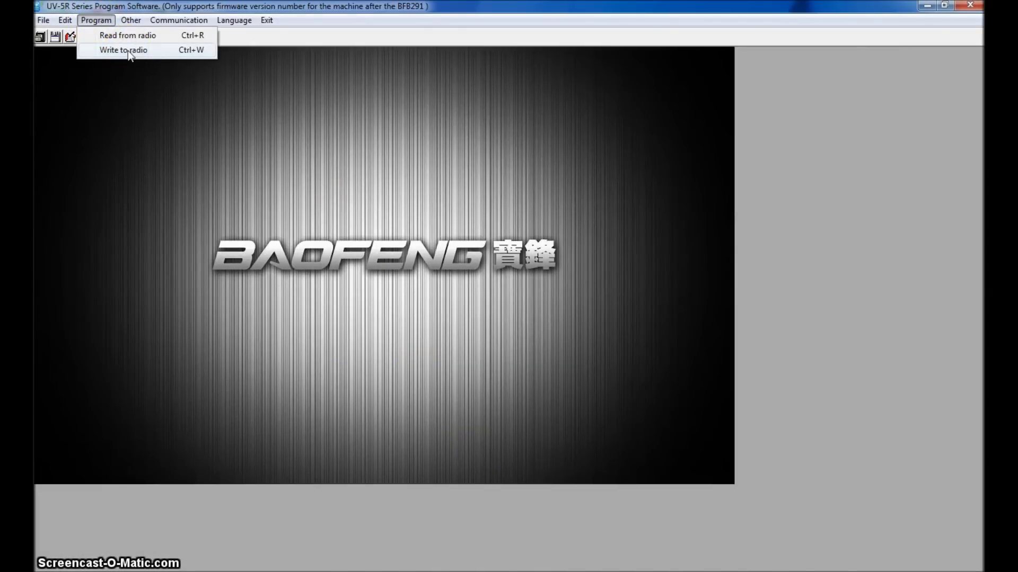
click(316, 37)
click(131, 20)
click(137, 33)
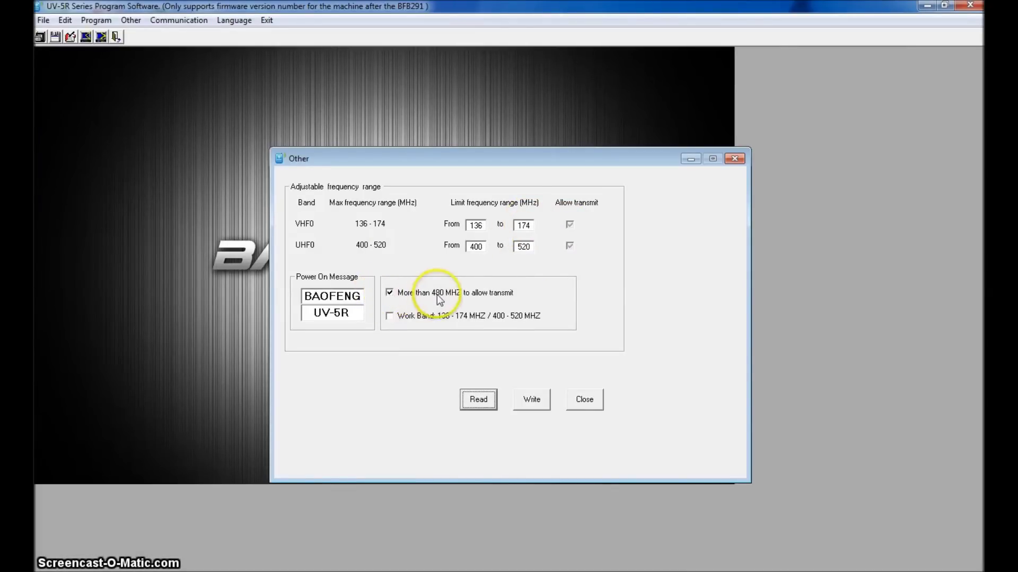
Step: Try toggling transmission above 480 MHz and the 200-260 MHz work band, restoring both and the UHF upper limit of 520 MHz
click(390, 293)
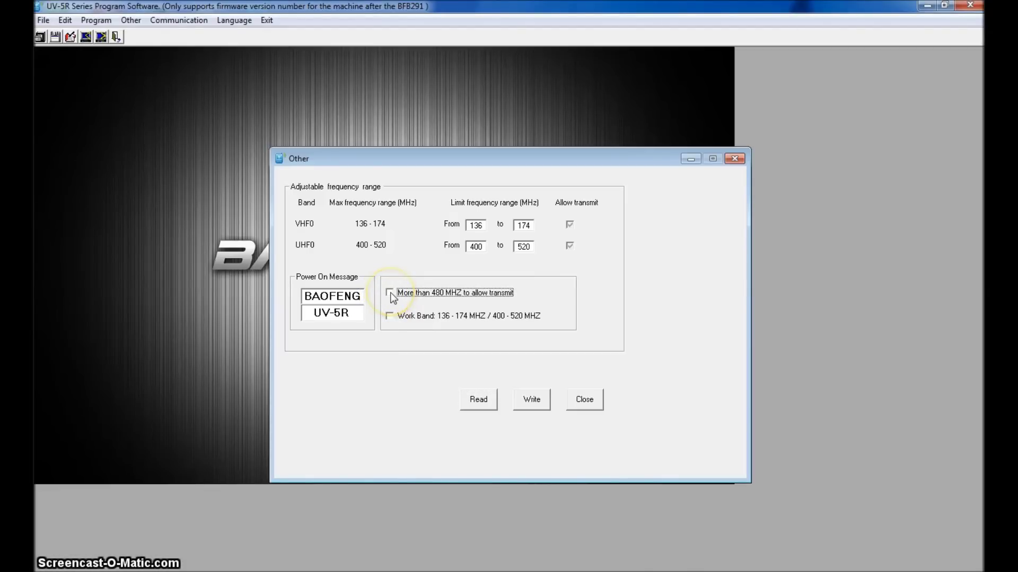
click(390, 293)
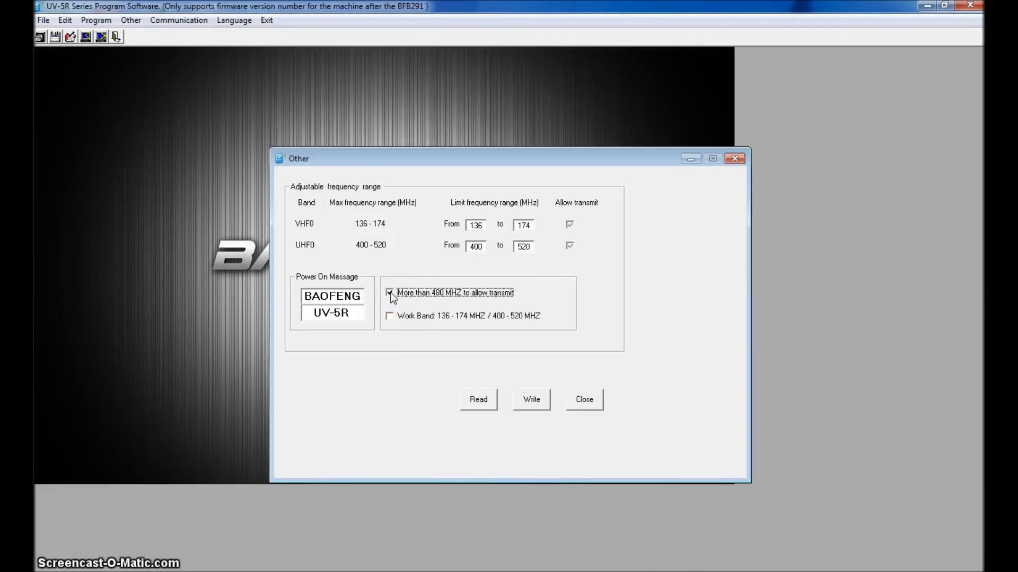
click(390, 316)
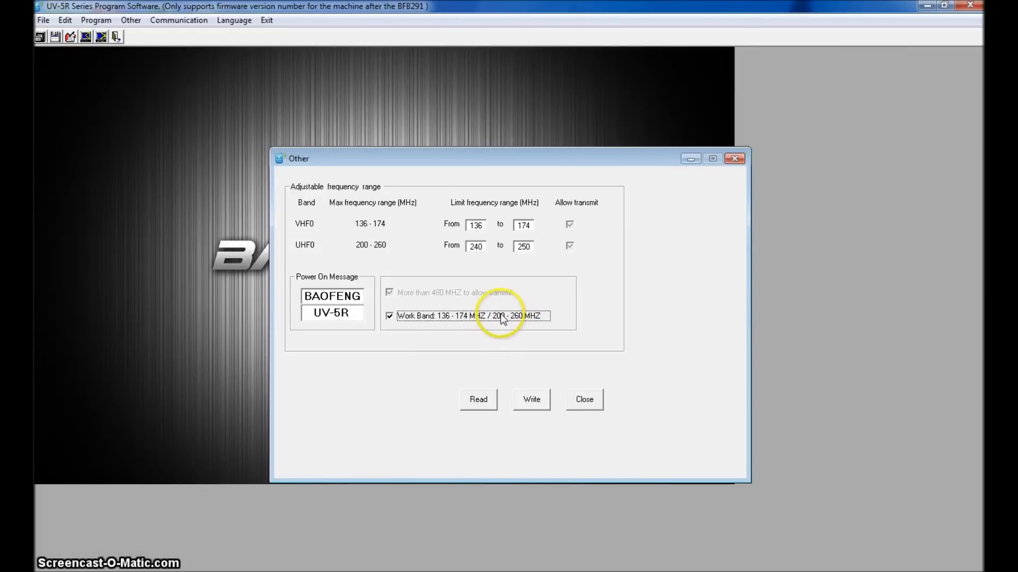
click(389, 316)
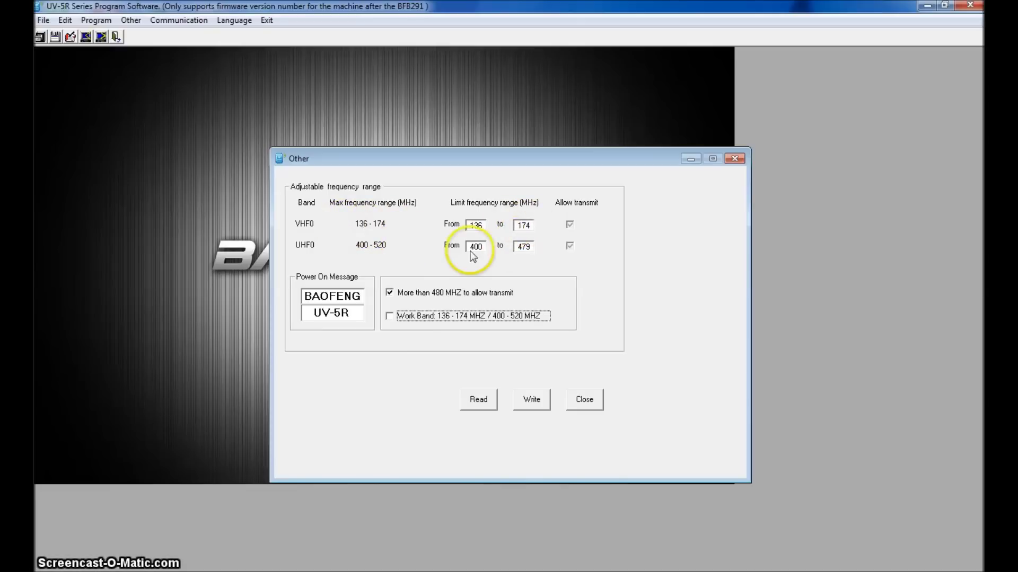
double_click(527, 246)
text(520)
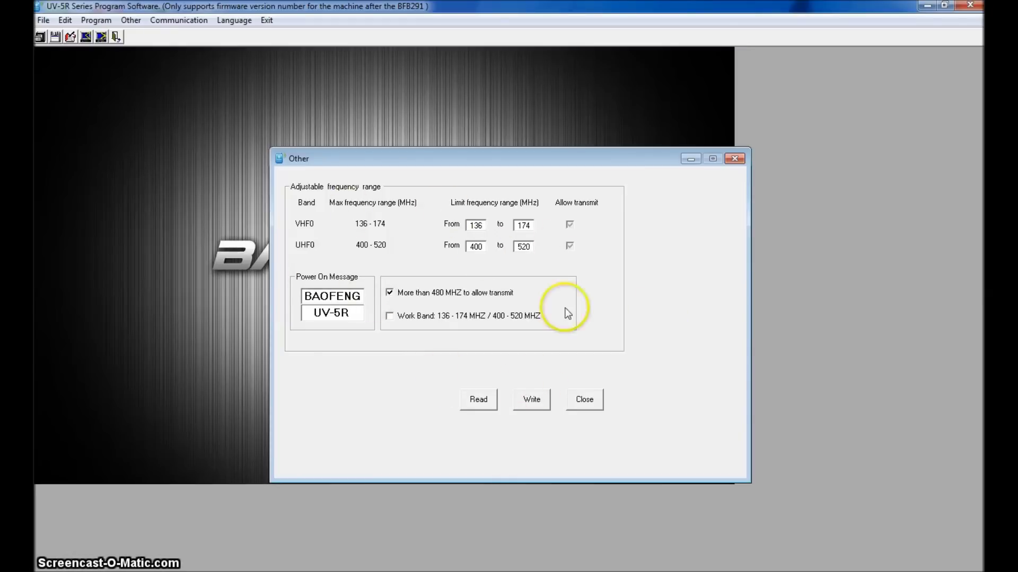
Step: Write the frequency range settings to the radio and close their dialog
click(540, 405)
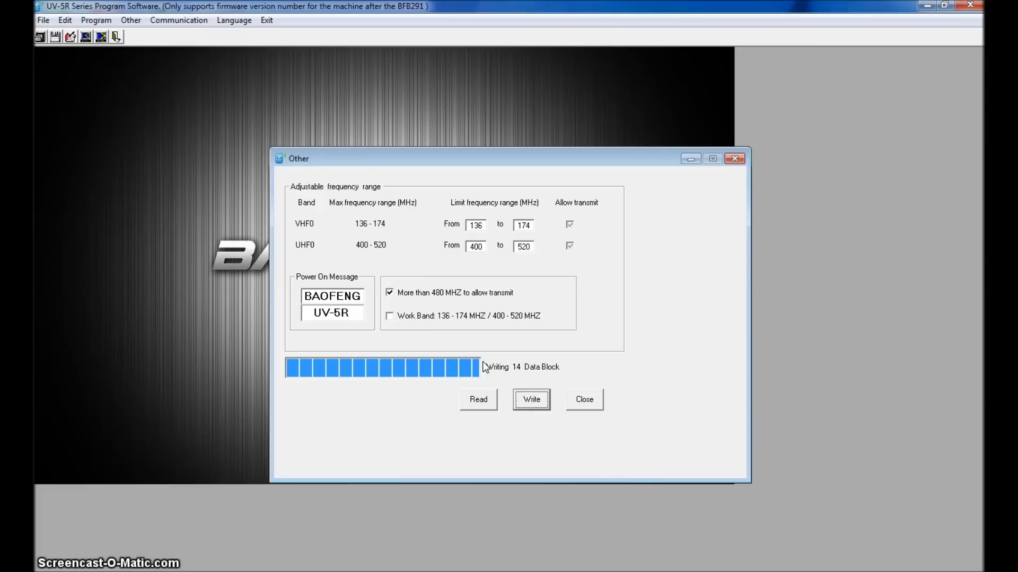
click(585, 401)
Step: Open the radio's optional features settings
click(43, 20)
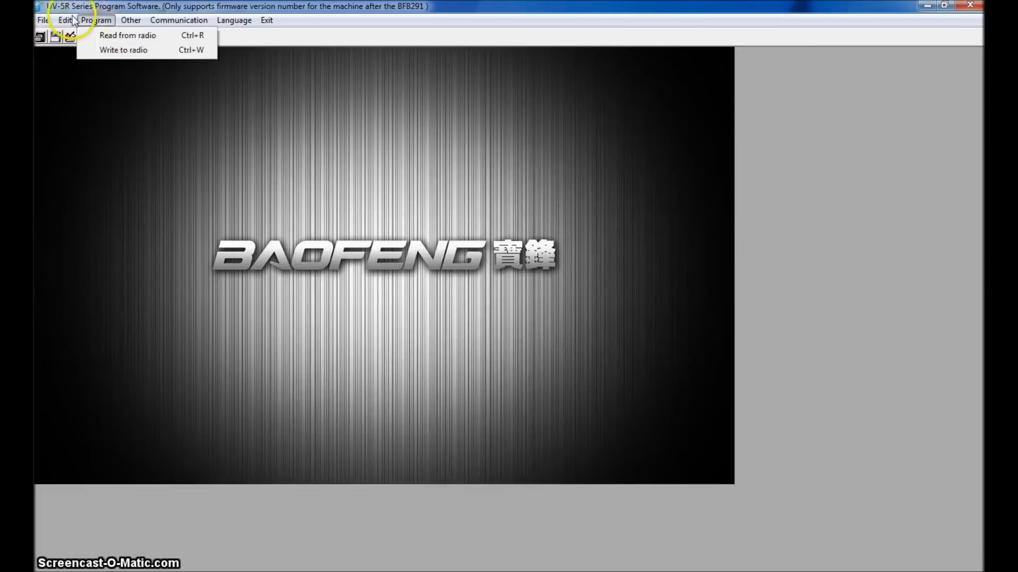
mouse_move(66, 21)
click(100, 50)
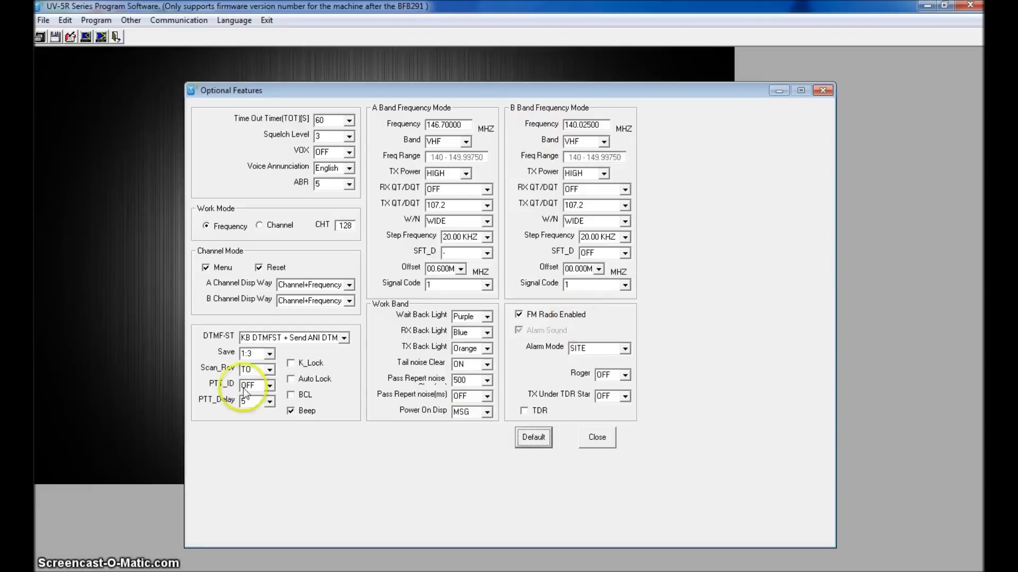
Step: View the available standby backlight colours without changing the selection, and close the optional features
click(486, 317)
click(487, 318)
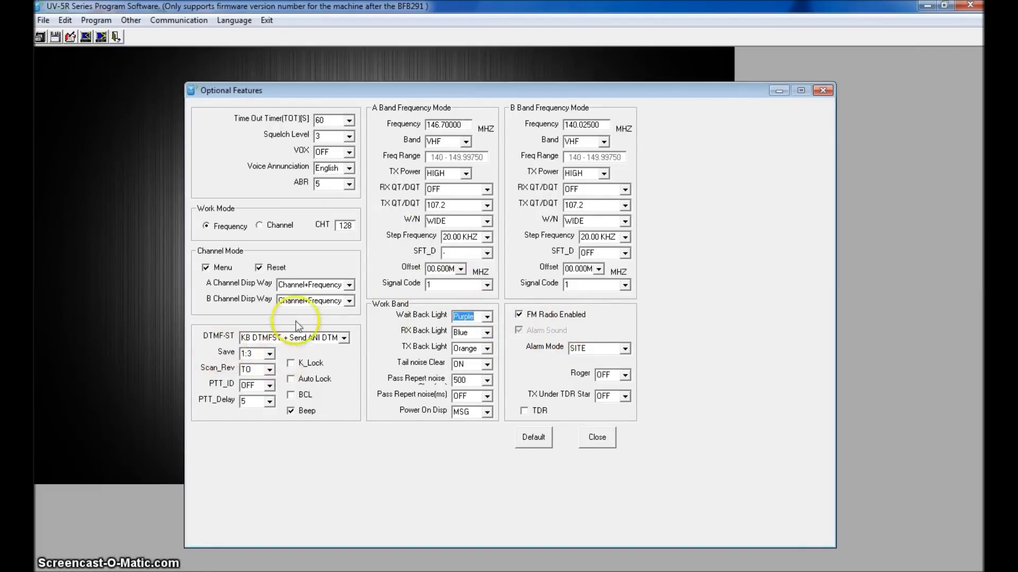
click(822, 91)
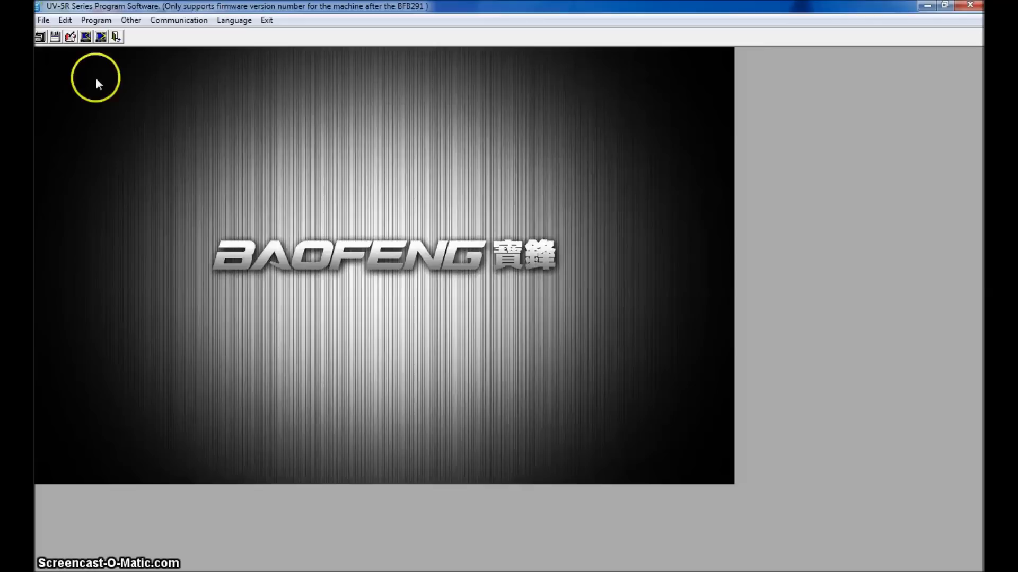
Step: Write the programmed settings to the radio and close the write dialog
click(106, 22)
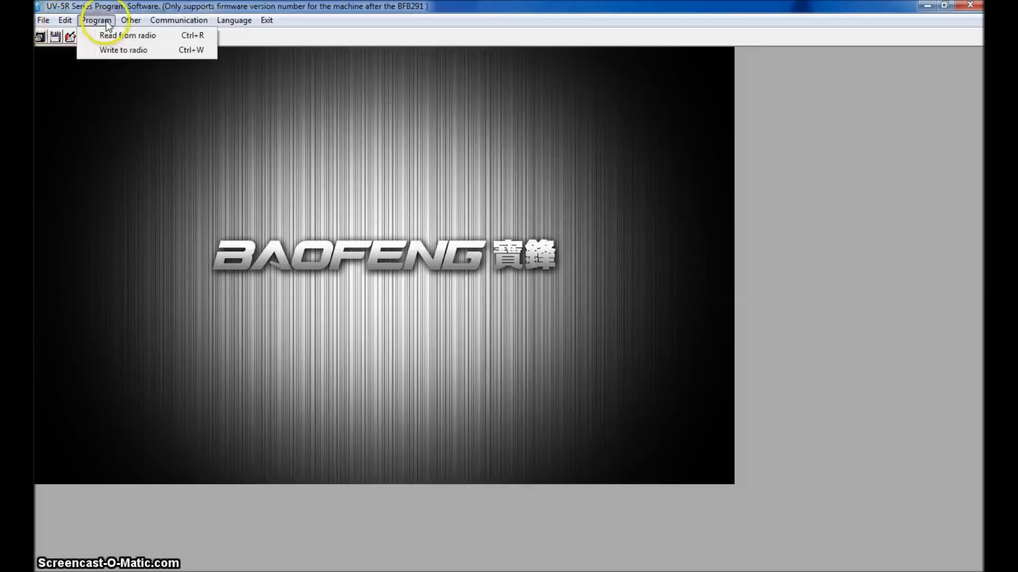
click(110, 49)
click(414, 448)
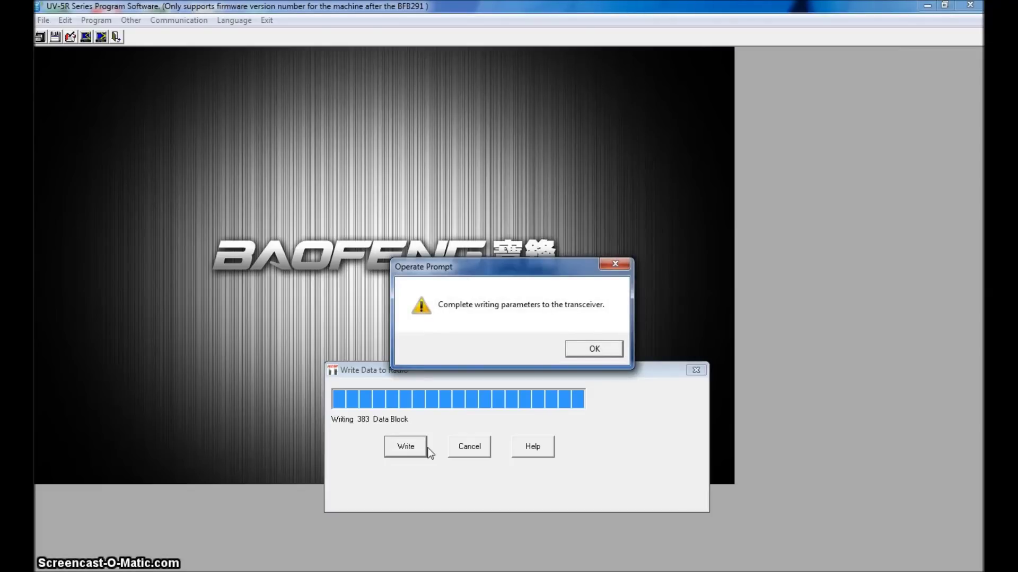
click(592, 349)
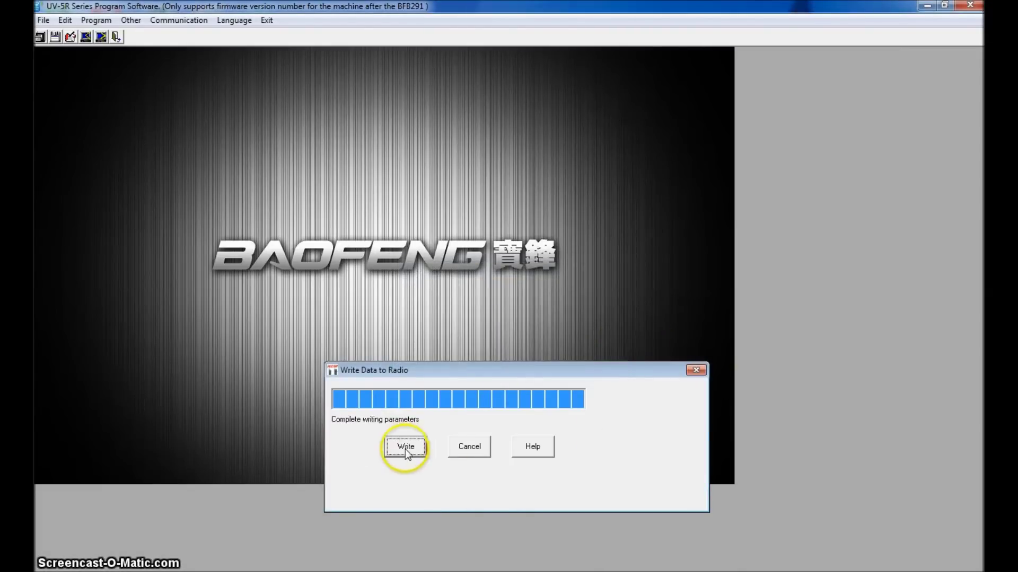
click(697, 371)
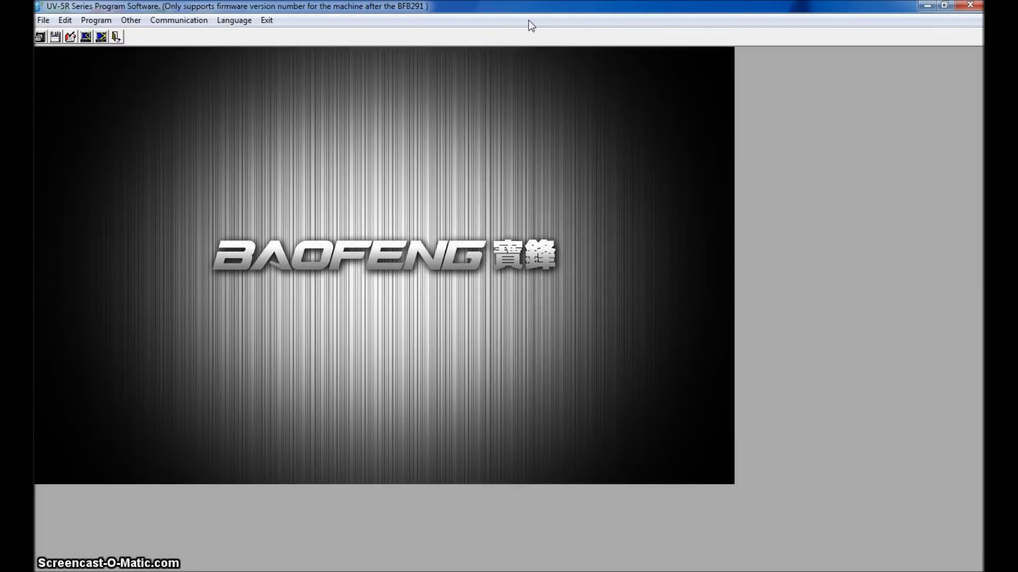
click(409, 22)
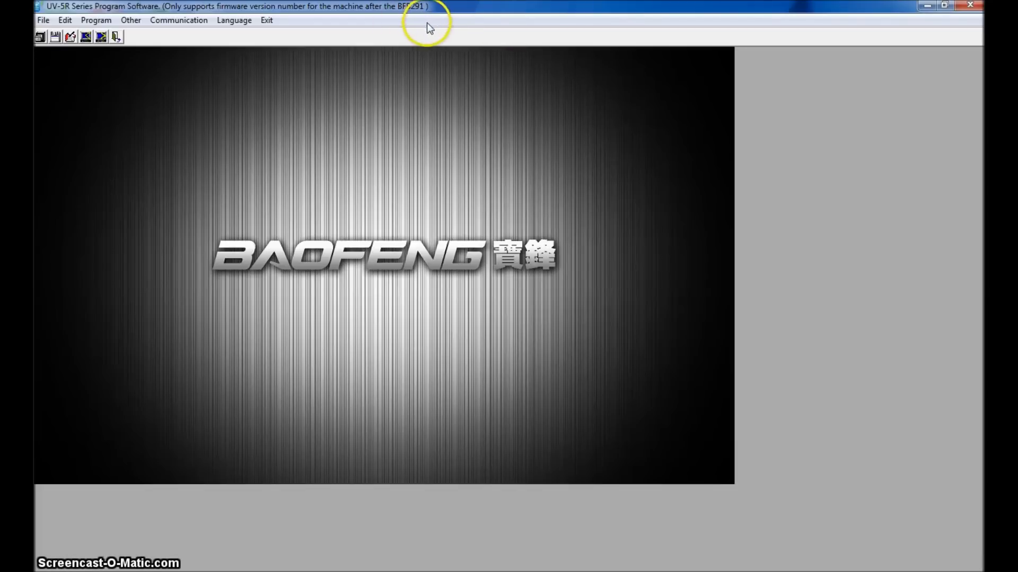